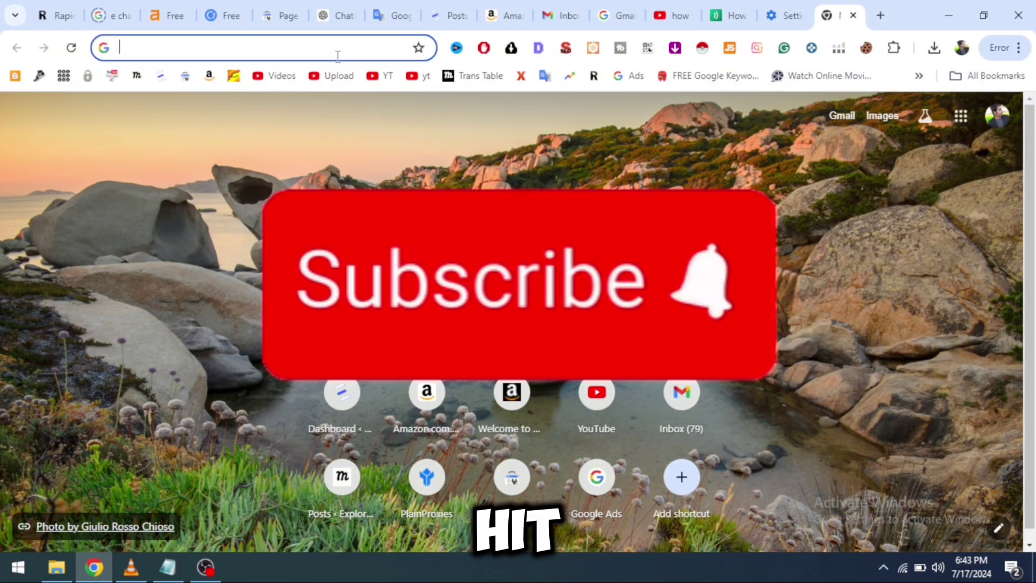
# Load the Gmail inbox from the 'ma' mail.google.com autocomplete and show the account panel.
pyautogui.write('ma')
pyautogui.press('Return')
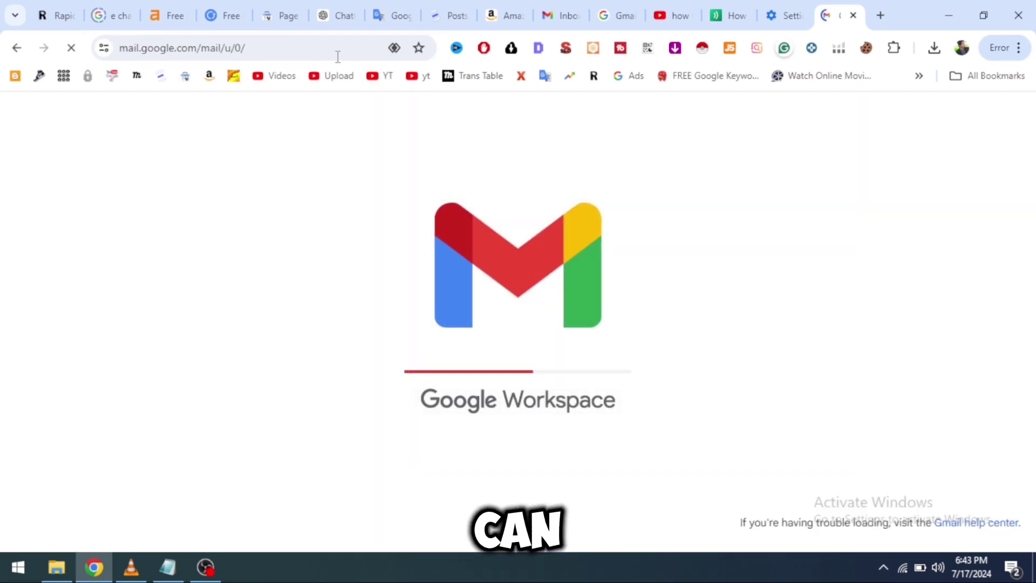
pyautogui.click(1011, 115)
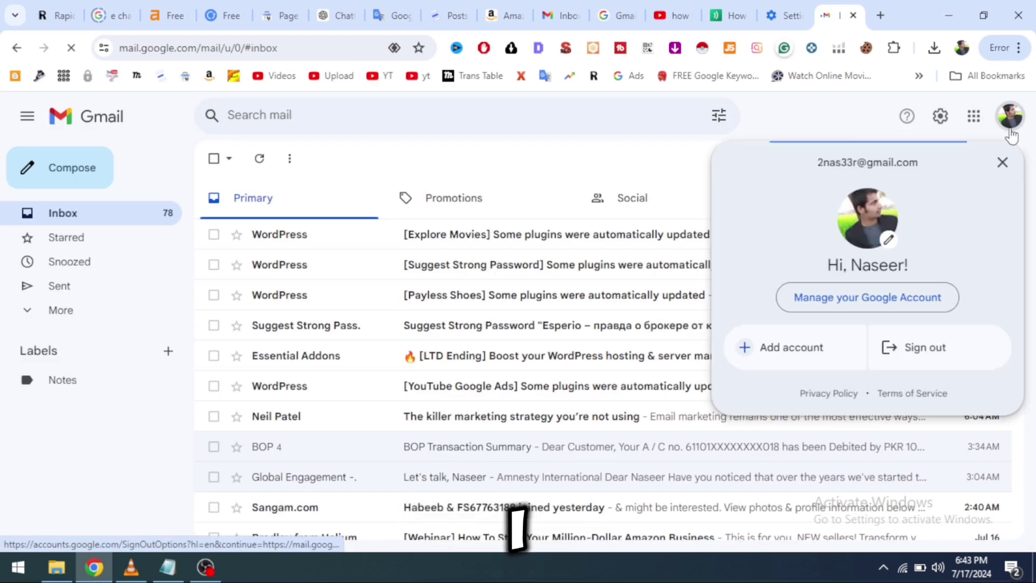
# Add a second Google account using its saved username suggestion and its password.
pyautogui.click(812, 345)
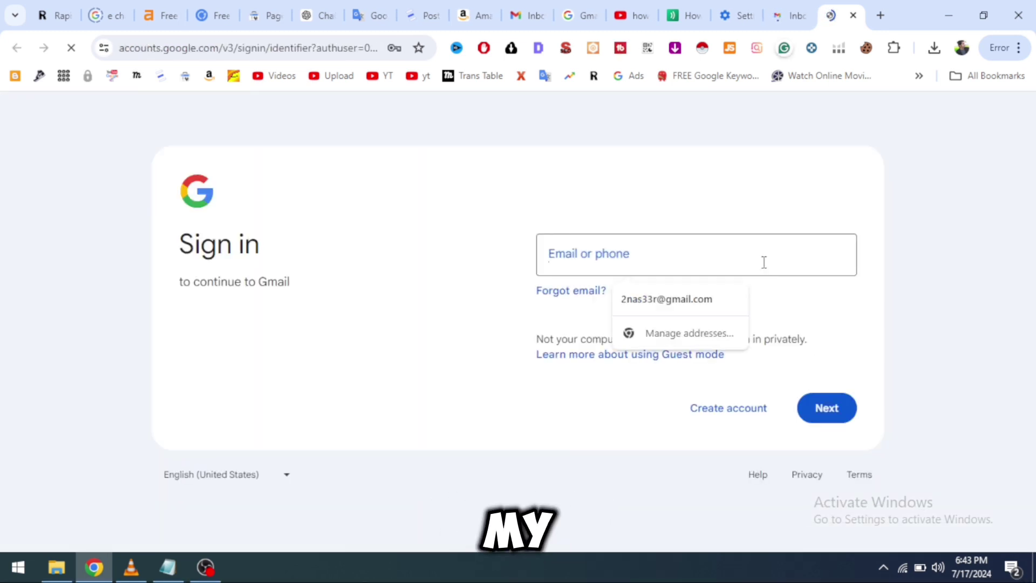
pyautogui.click(627, 254)
pyautogui.write('bestblackheads')
pyautogui.doubleClick(626, 254)
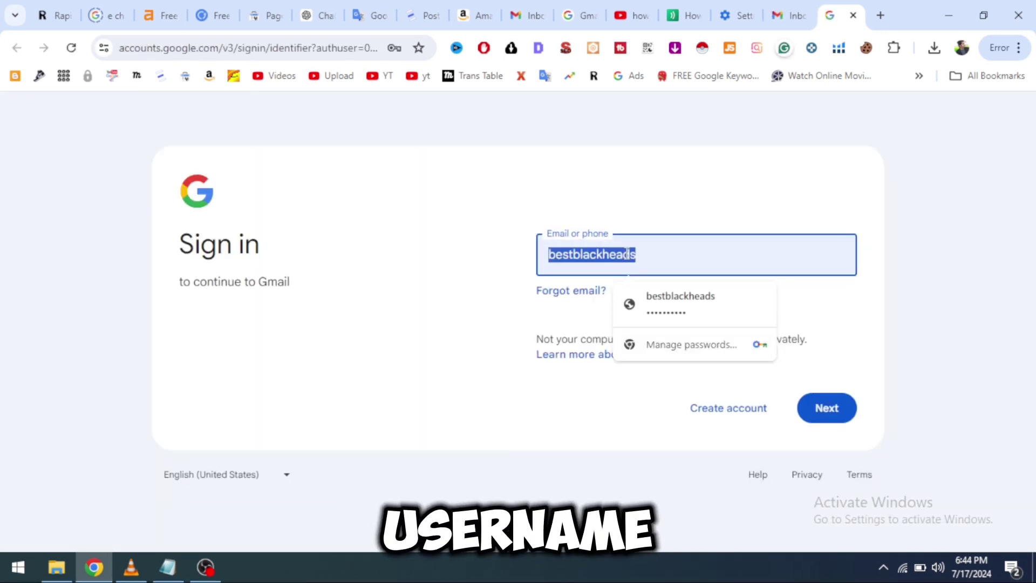
pyautogui.write('ree')
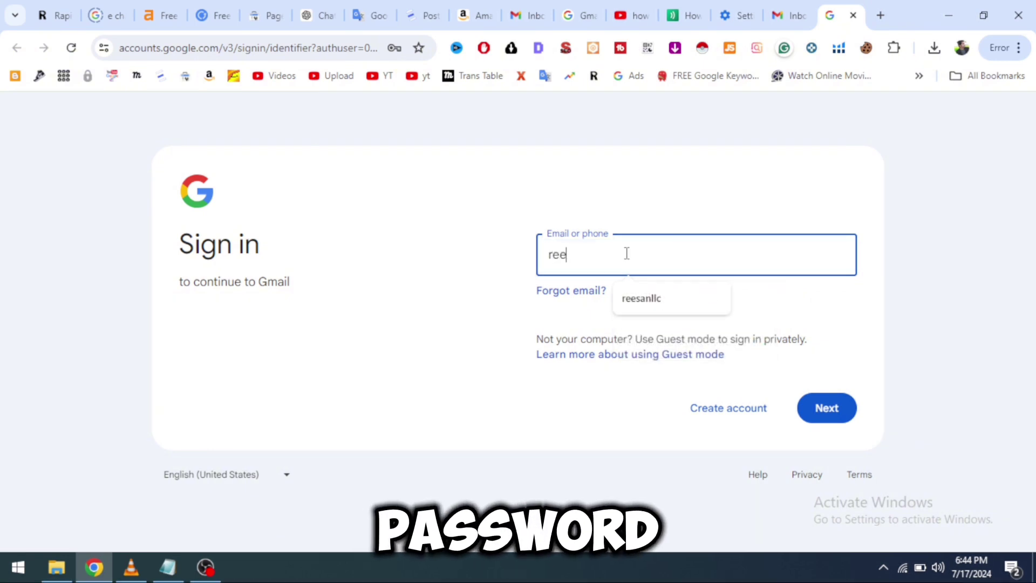
pyautogui.press('Down')
pyautogui.press('Return')
pyautogui.press('Return')
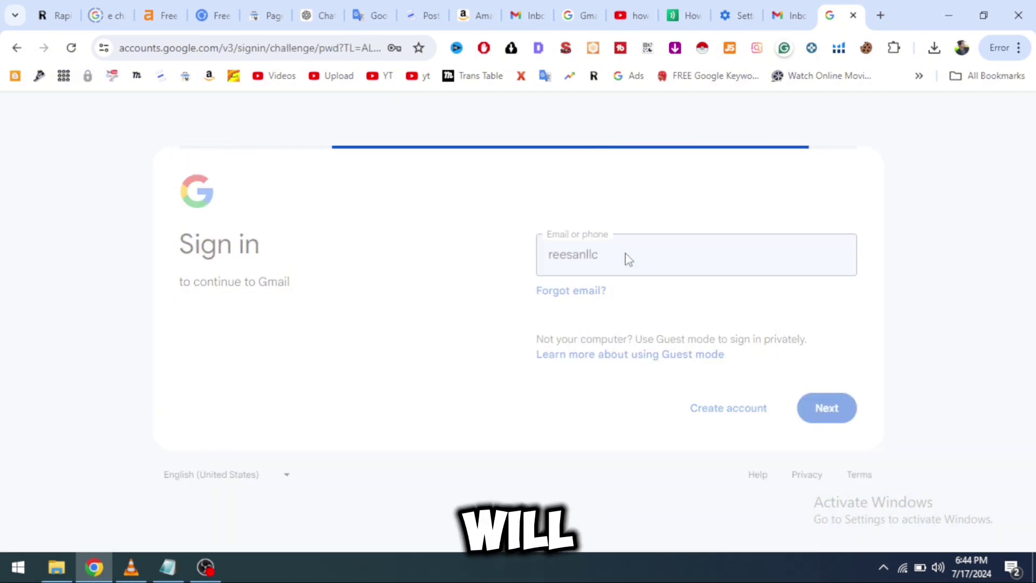
pyautogui.write('••••')
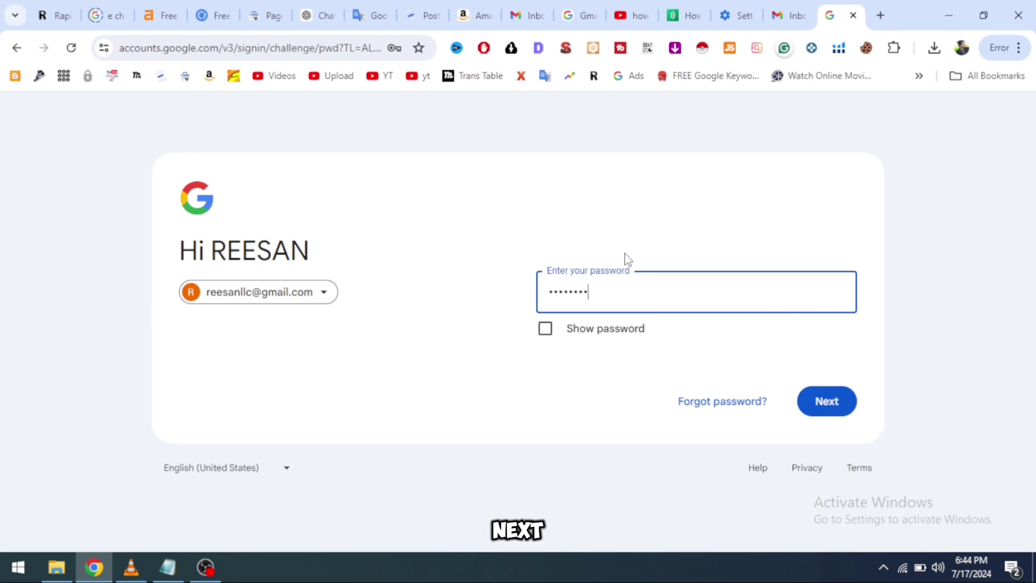
pyautogui.write('••••••')
pyautogui.press('Return')
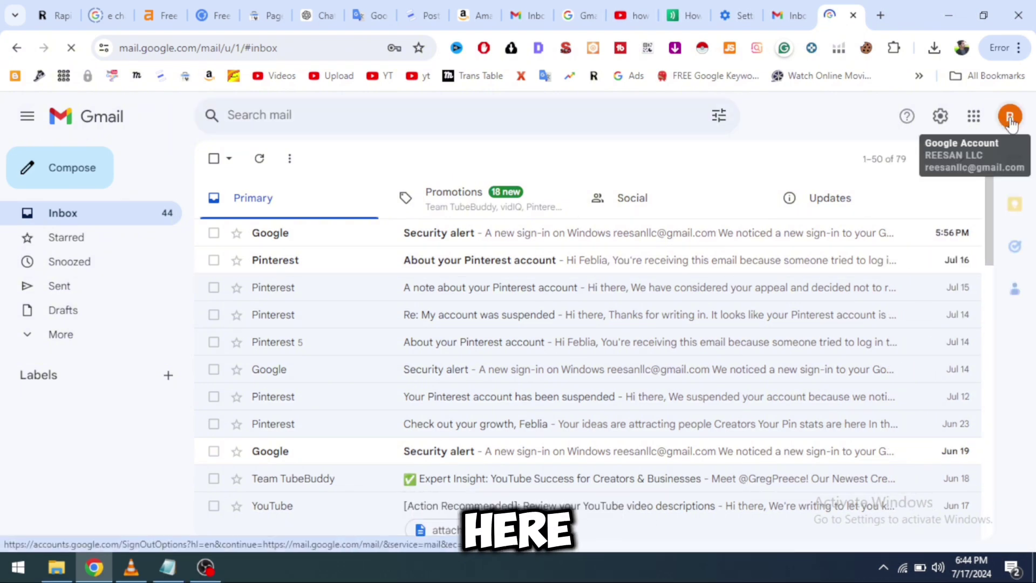
# Reopen the second account's avatar panel listing both accounts and go to Google Account management.
pyautogui.click(1010, 120)
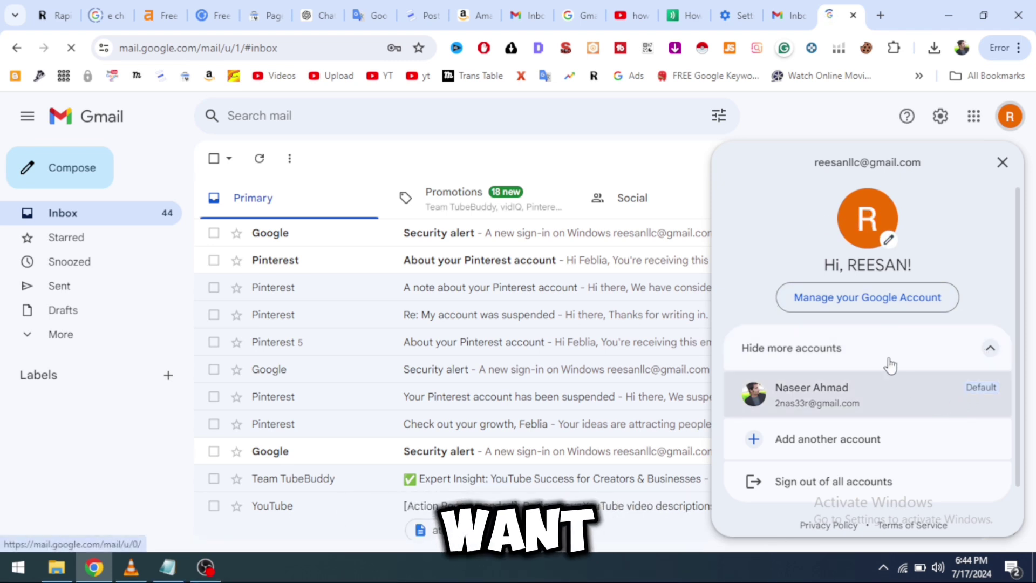
pyautogui.click(996, 169)
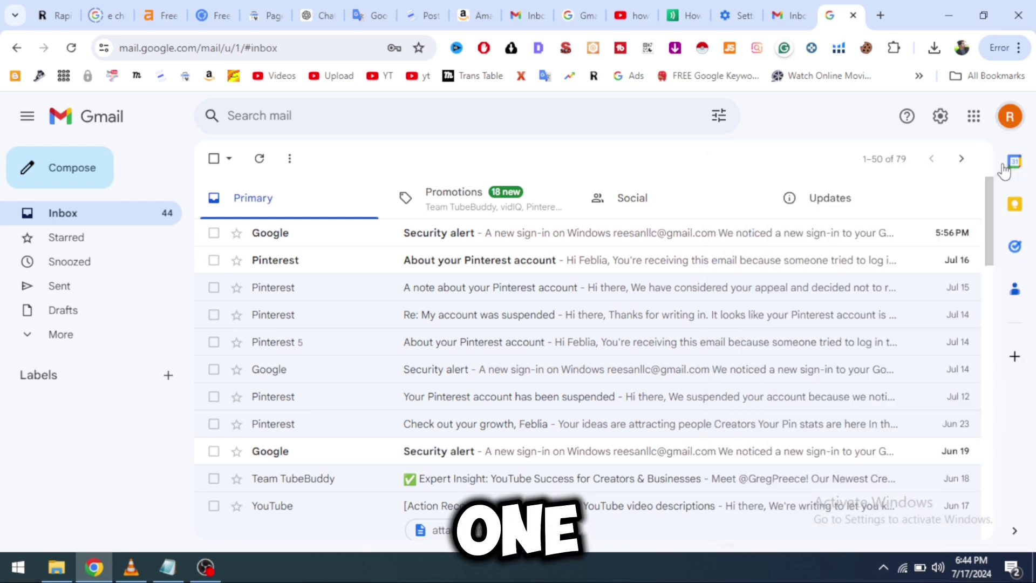
pyautogui.click(1011, 116)
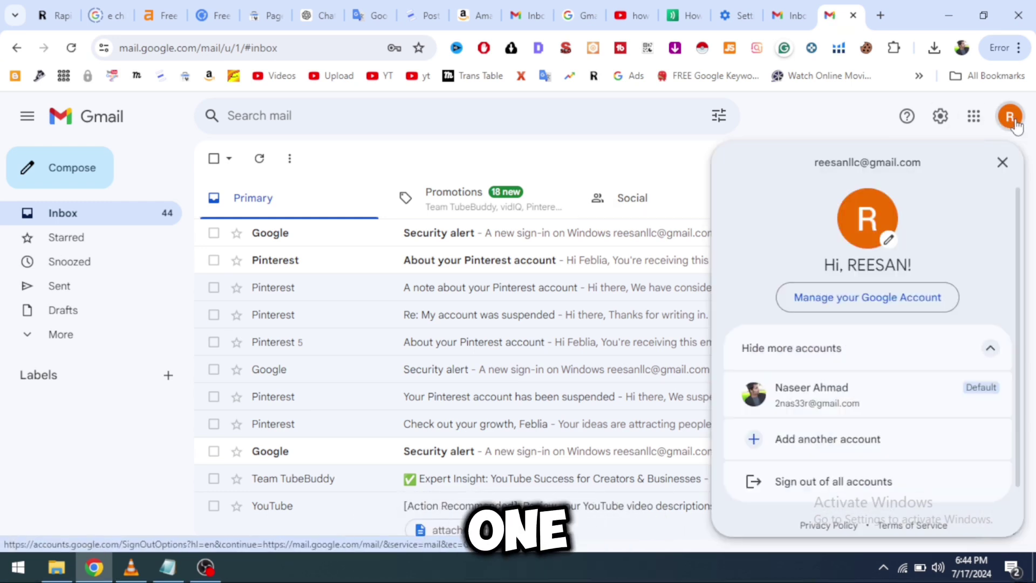
pyautogui.click(846, 303)
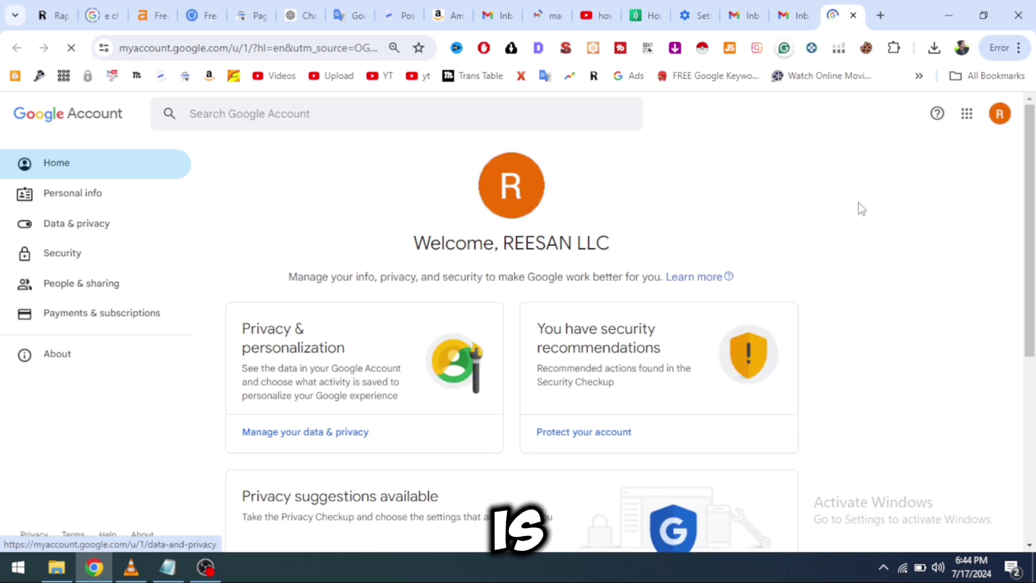
# Go to the account's Security page and open the Your devices list.
pyautogui.scroll(-6, 862, 209)
pyautogui.scroll(7, 988, 132)
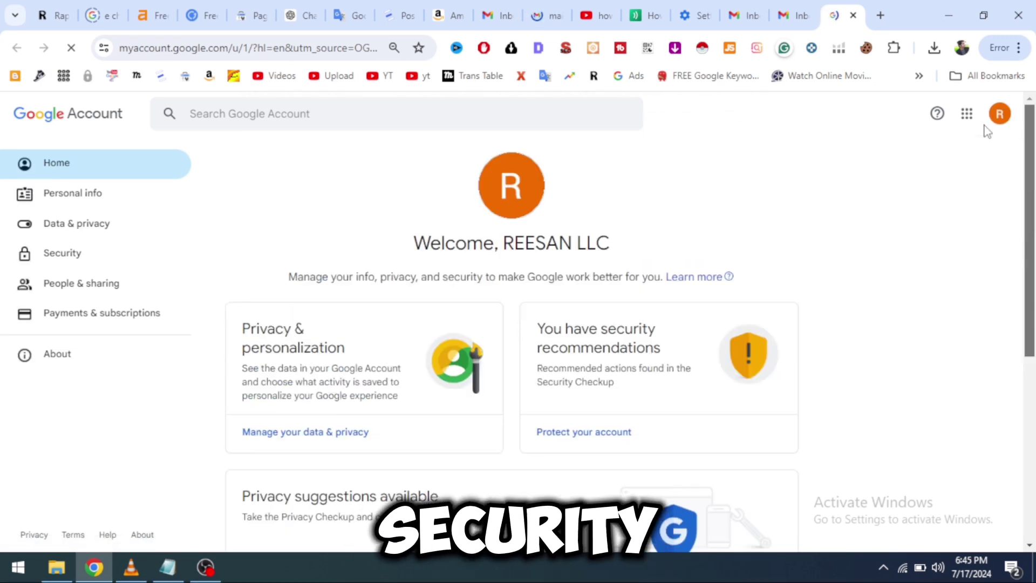
pyautogui.click(54, 254)
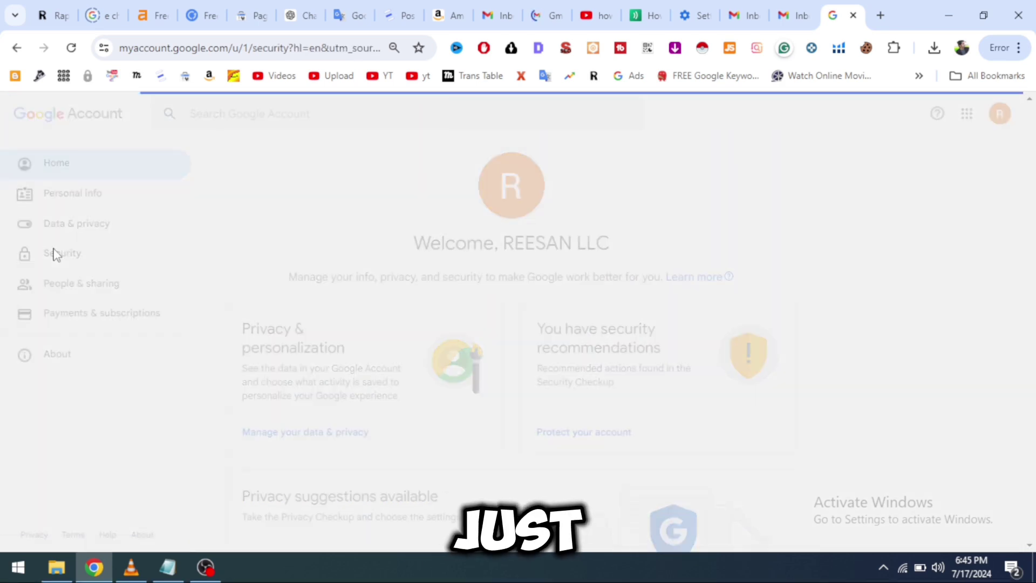
pyautogui.scroll(-2, 1034, 219)
pyautogui.moveTo(1033, 218); pyautogui.dragTo(1034, 360)
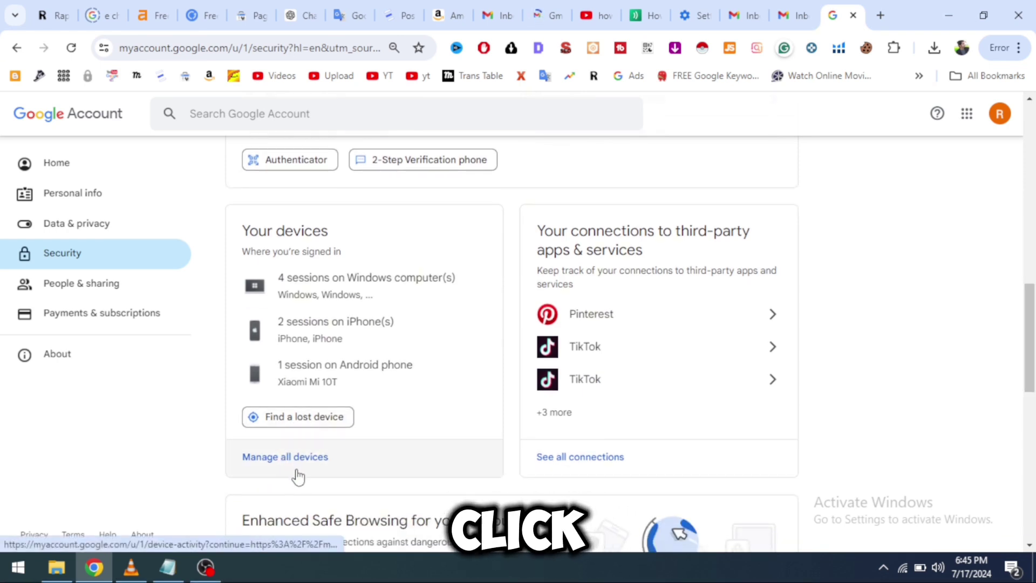
pyautogui.click(296, 471)
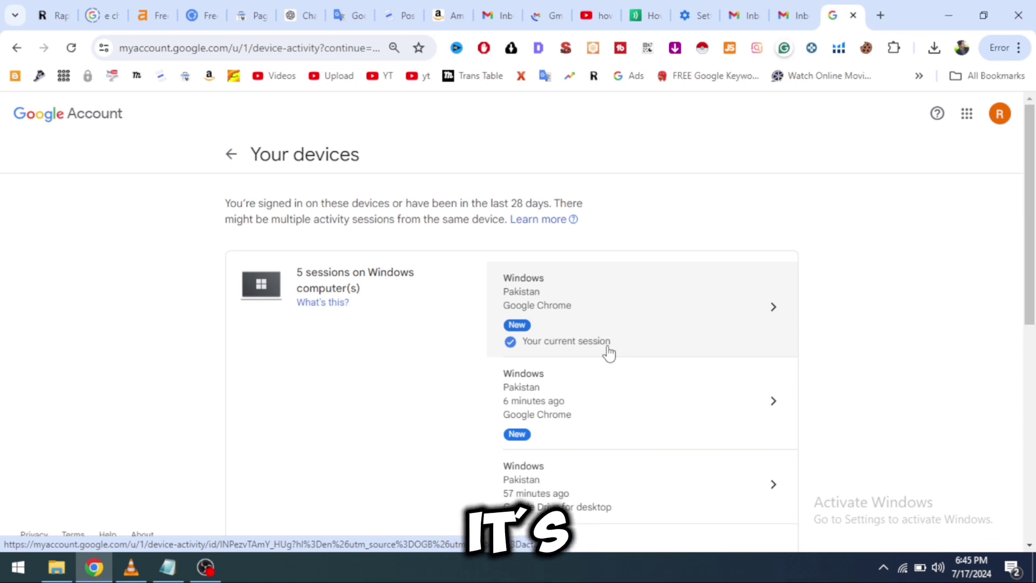
# Review the current session's details card, then return to the Your devices list.
pyautogui.click(594, 324)
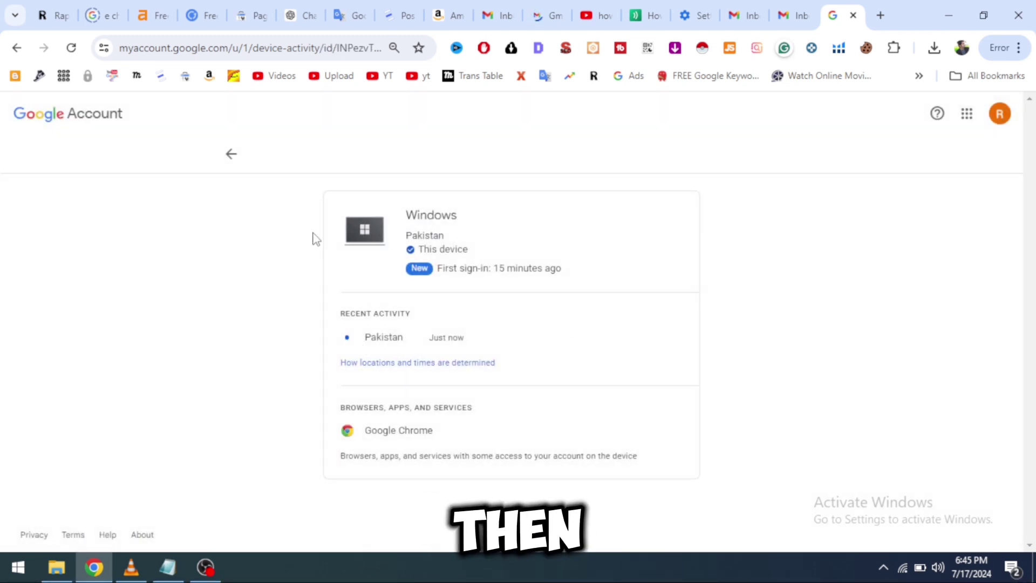
pyautogui.moveTo(326, 200); pyautogui.dragTo(716, 479)
pyautogui.click(665, 358)
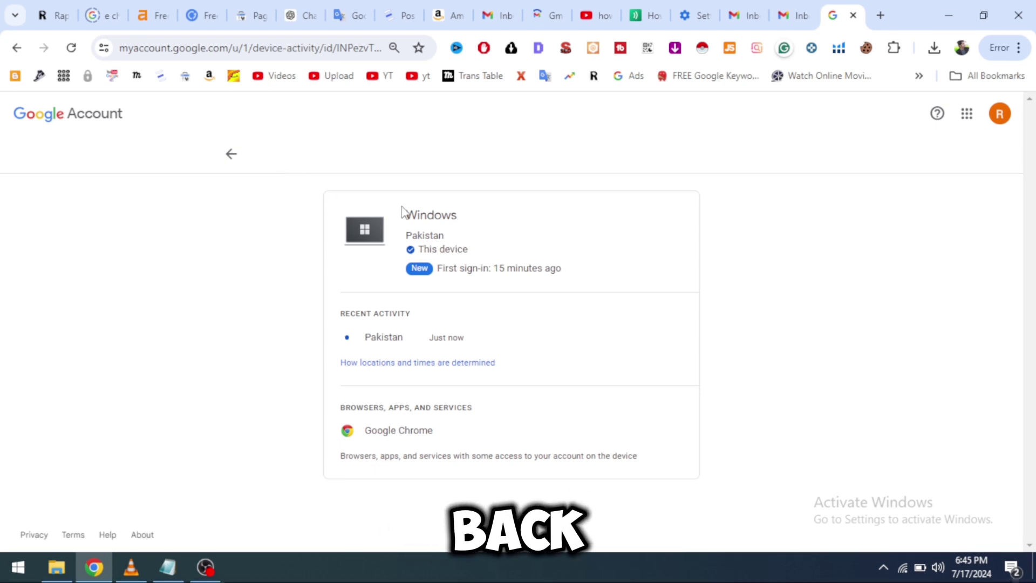
pyautogui.click(232, 156)
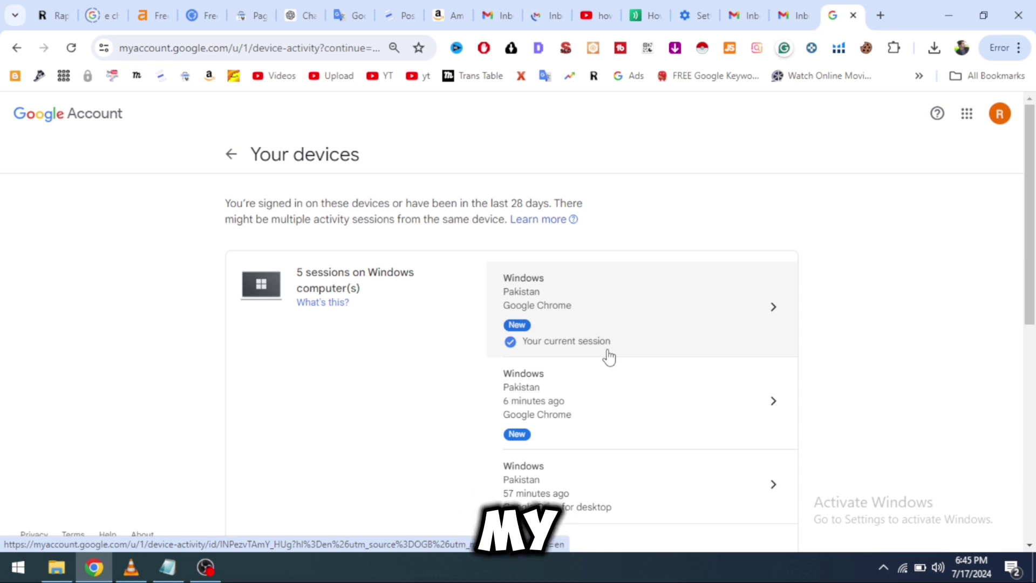
pyautogui.click(1018, 49)
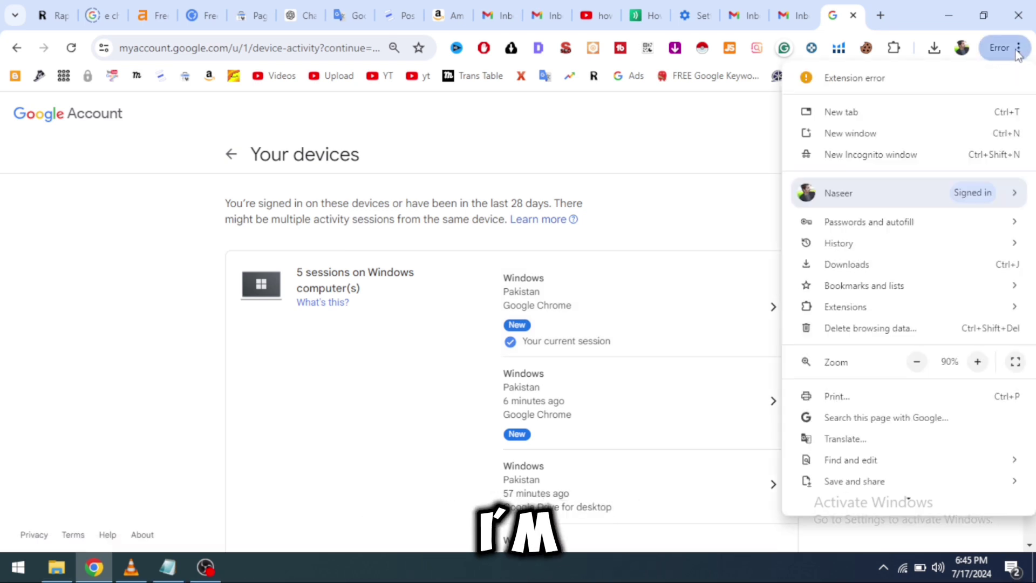
# Load Gmail in a new Incognito window from the 'm' autocomplete.
pyautogui.click(867, 156)
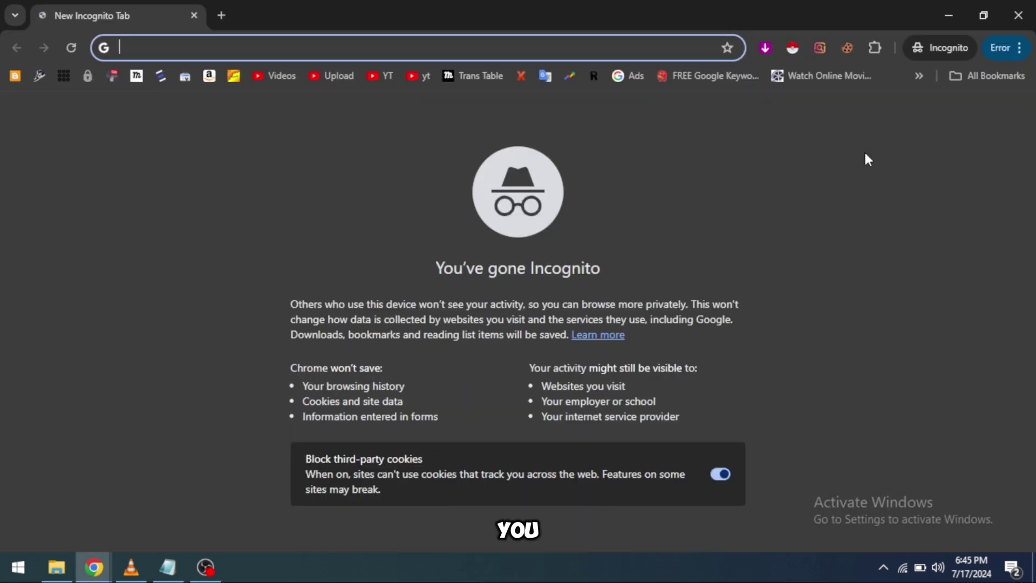
pyautogui.write('m')
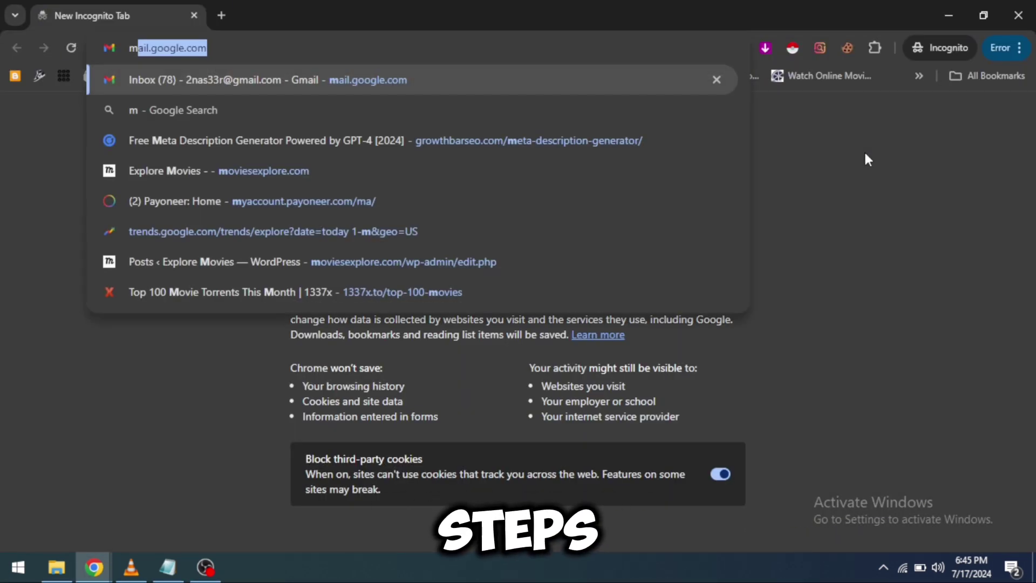
pyautogui.press('Return')
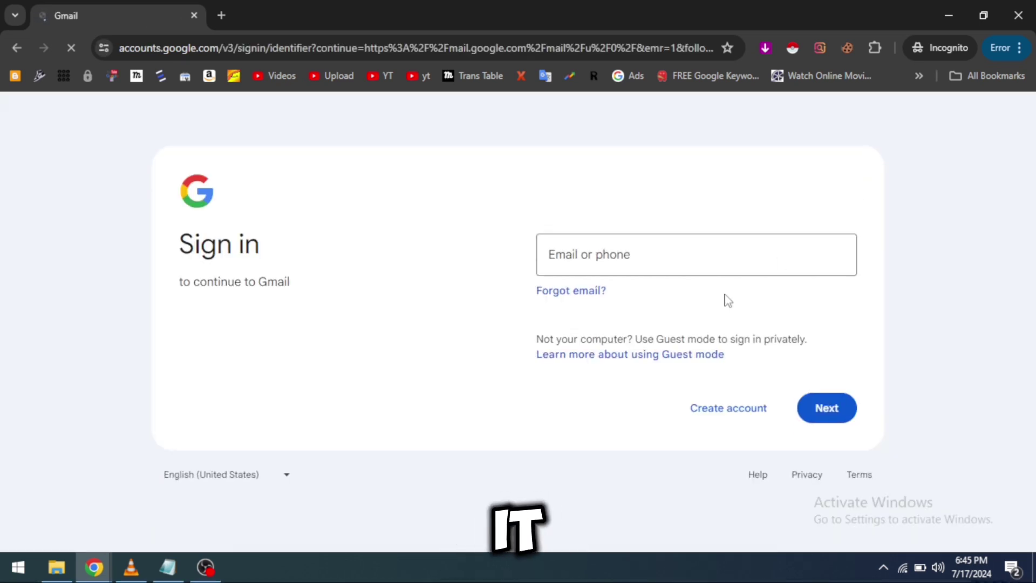
# Sign in with the saved username suggestion and the account password.
pyautogui.click(601, 251)
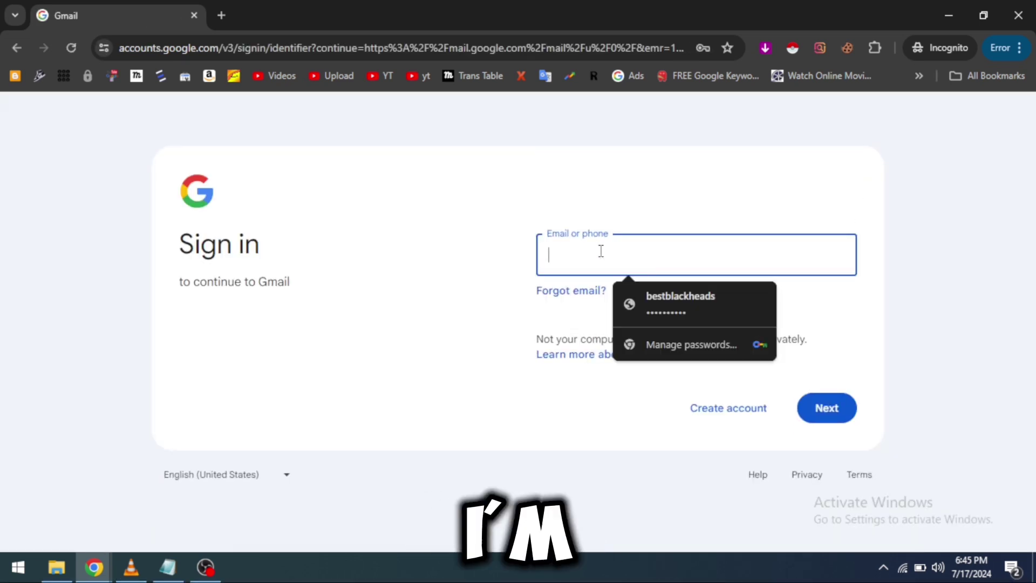
pyautogui.write('ree')
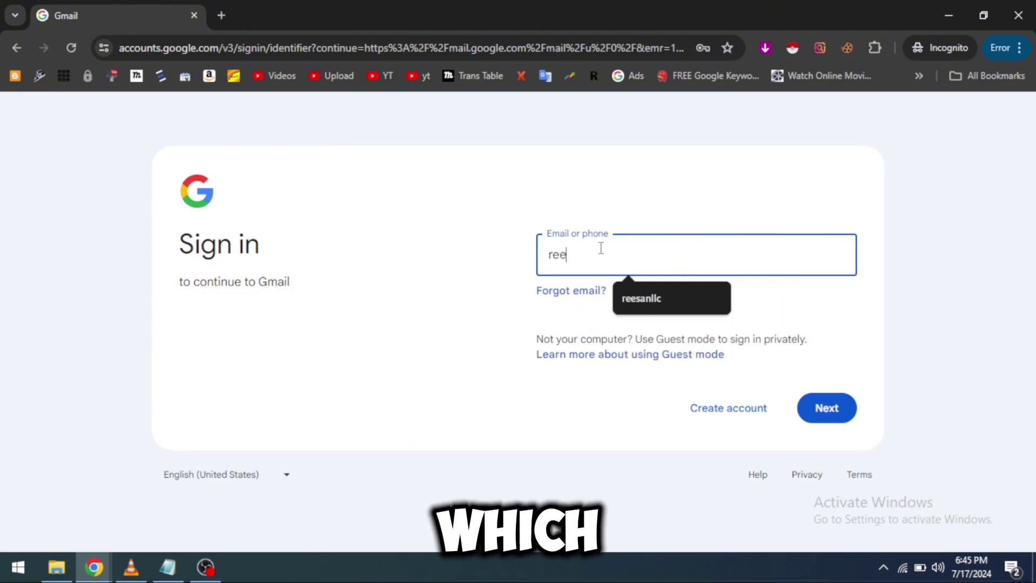
pyautogui.press('Down')
pyautogui.press('Return')
pyautogui.press('Return')
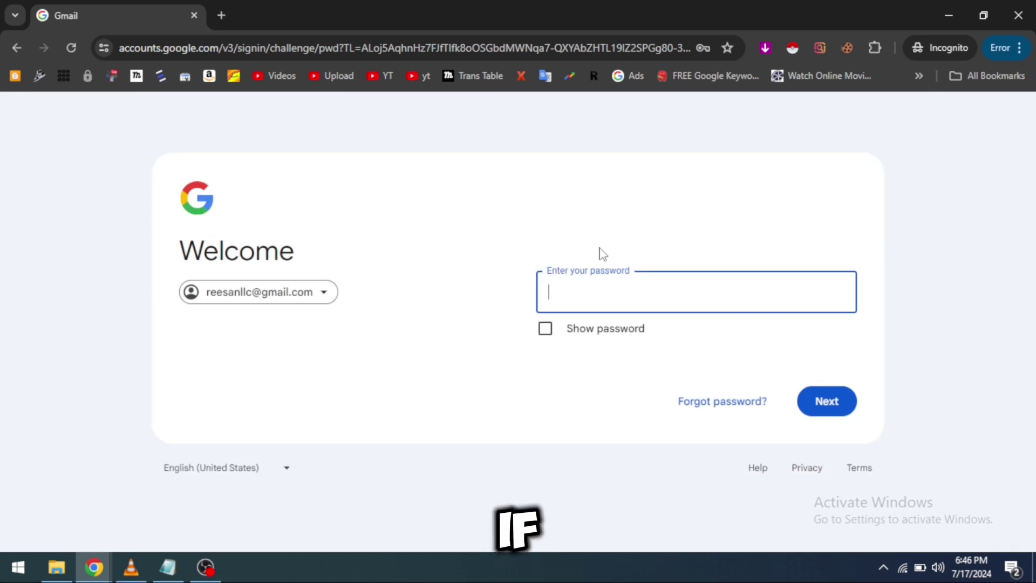
pyautogui.write('•')
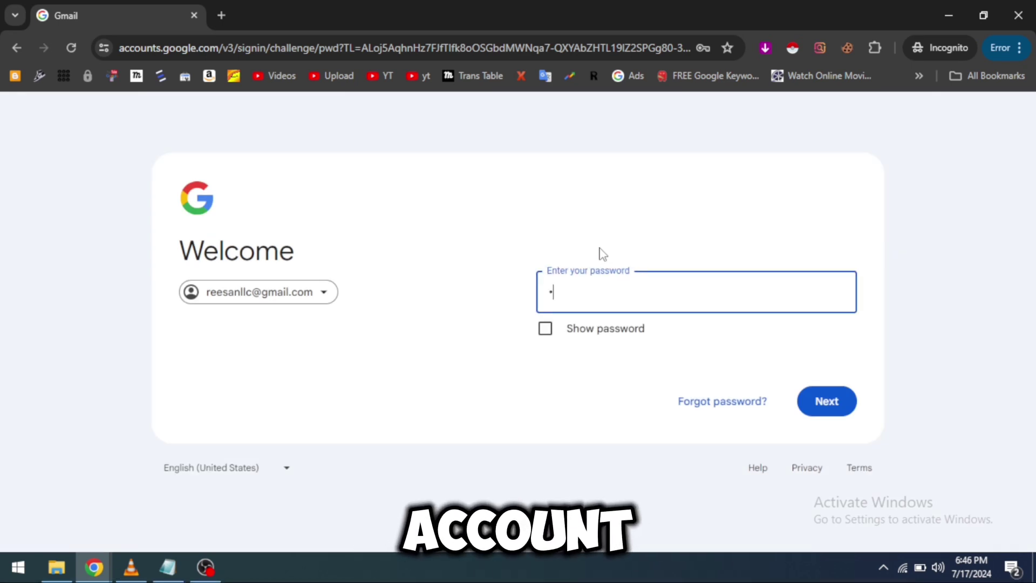
pyautogui.write('••')
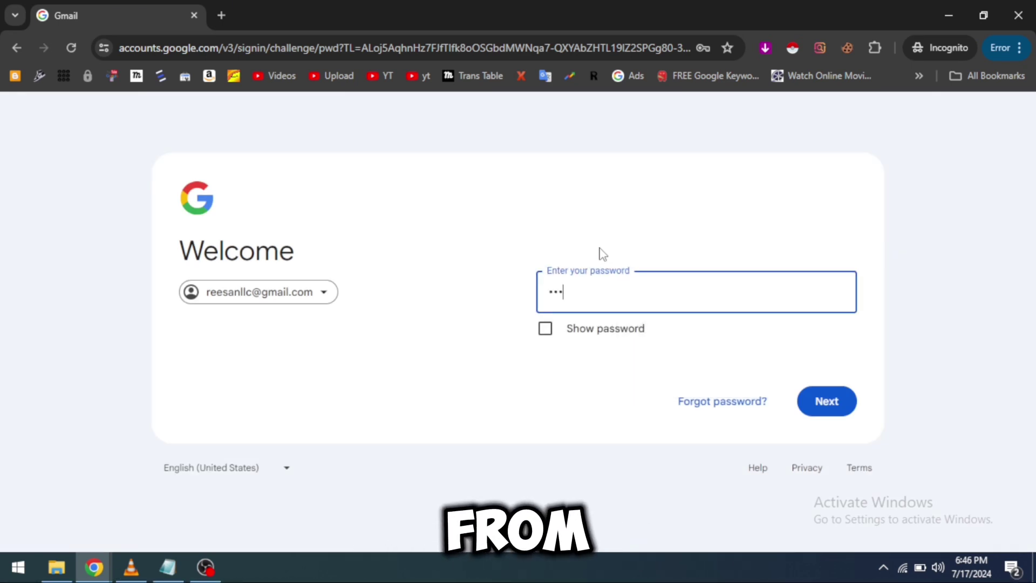
pyautogui.press('Return')
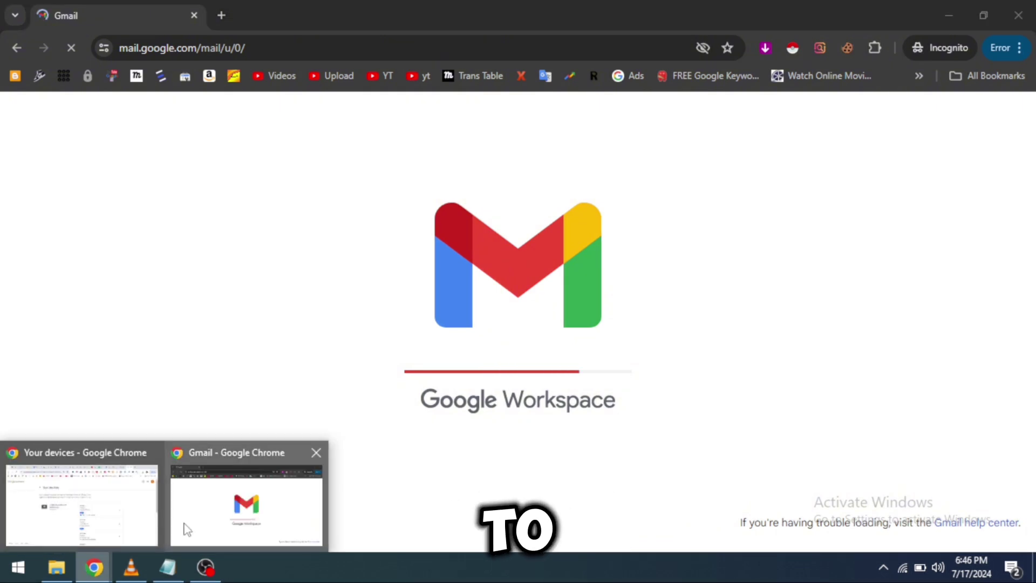
# Return to the original window's Security page and copy its web address.
pyautogui.click(48, 516)
pyautogui.click(232, 153)
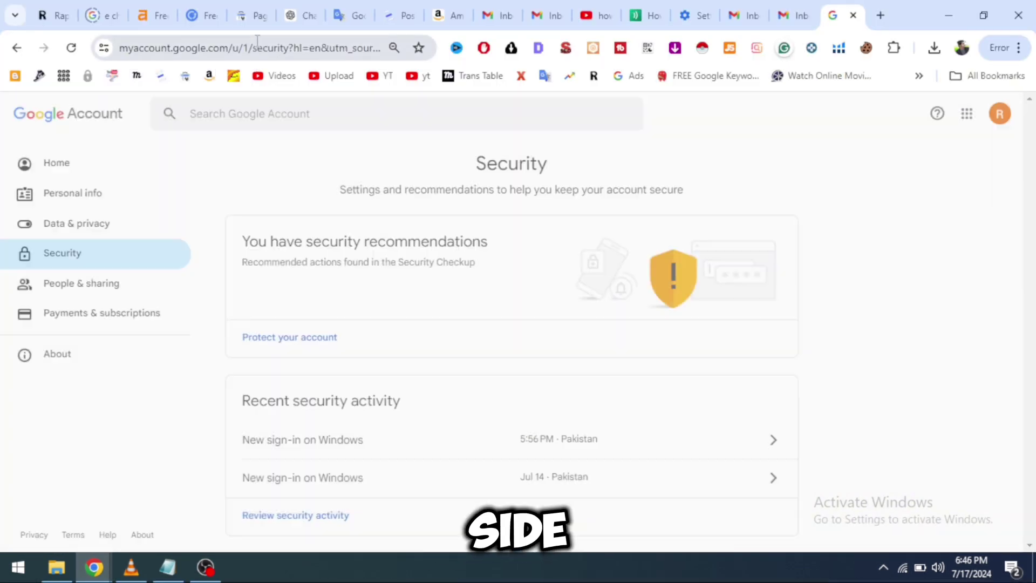
pyautogui.click(257, 43)
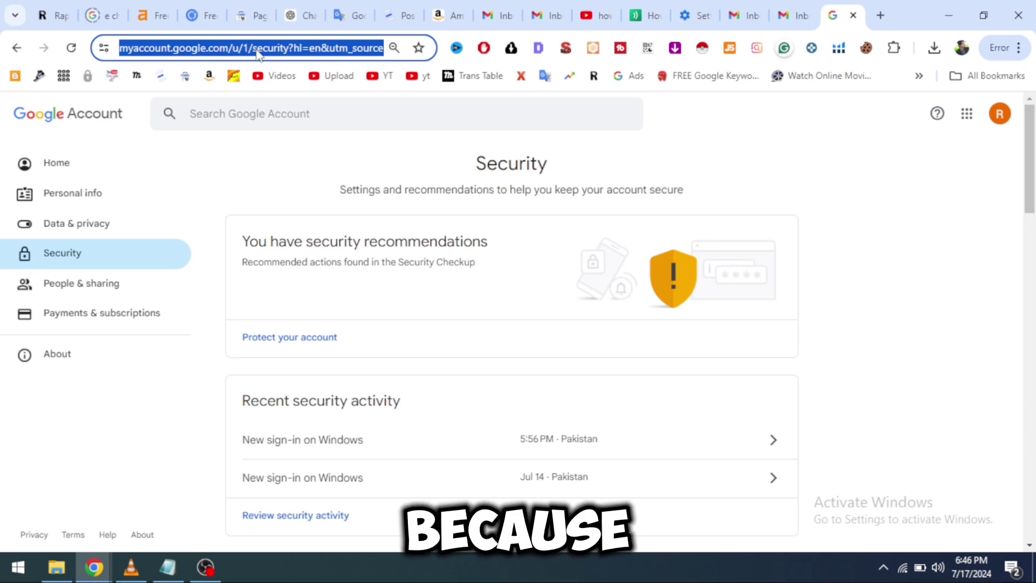
pyautogui.rightClick(257, 50)
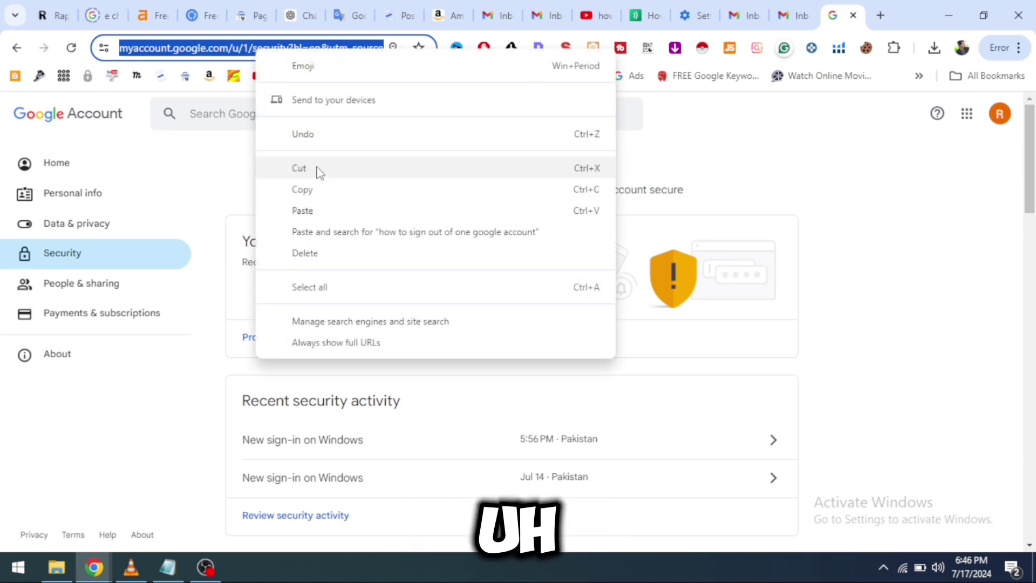
pyautogui.click(306, 191)
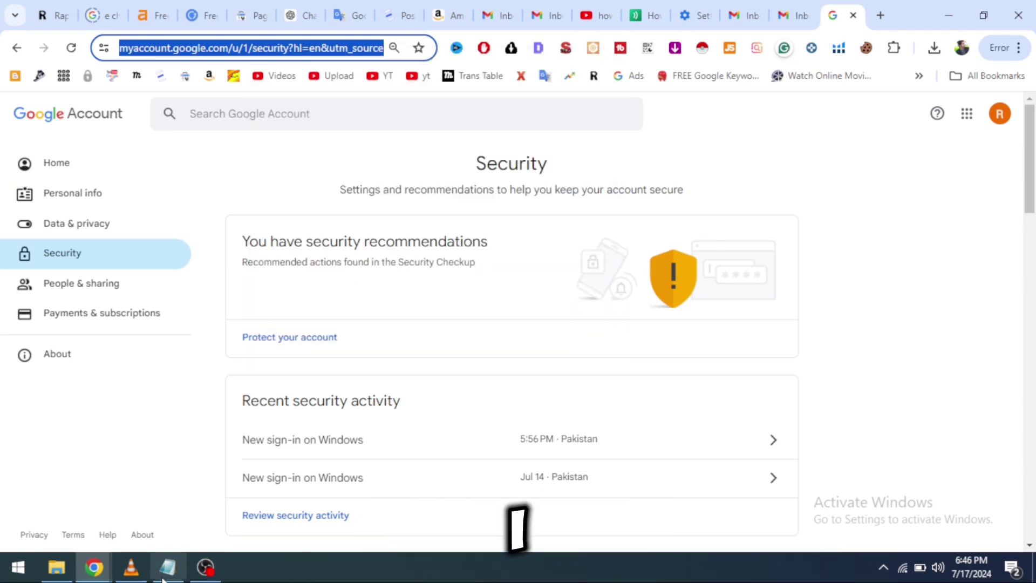
# Paste the Security page address into a new Incognito tab and load it.
pyautogui.click(96, 565)
pyautogui.click(230, 501)
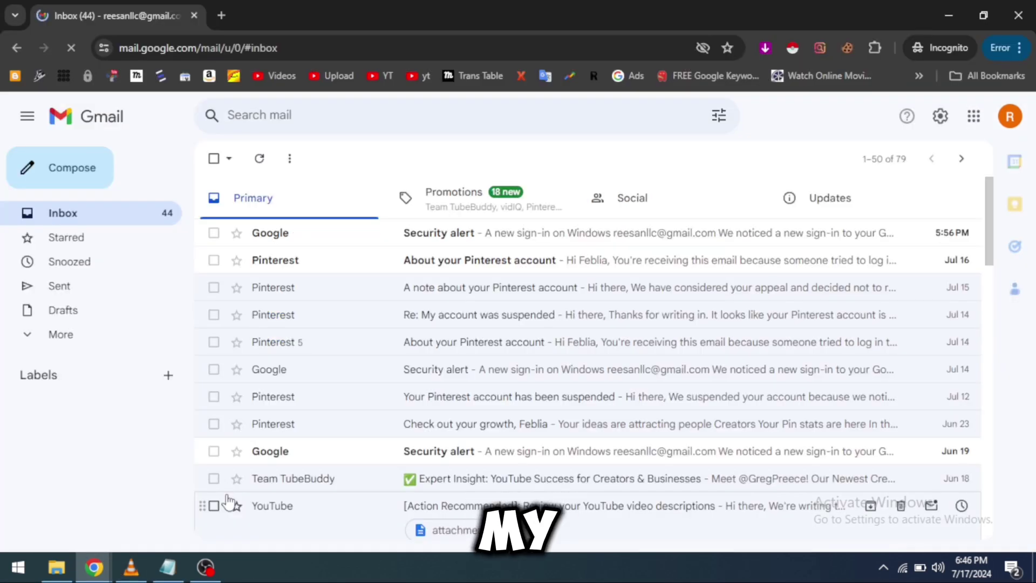
pyautogui.click(220, 15)
pyautogui.hotkey('ctrl', 'v')
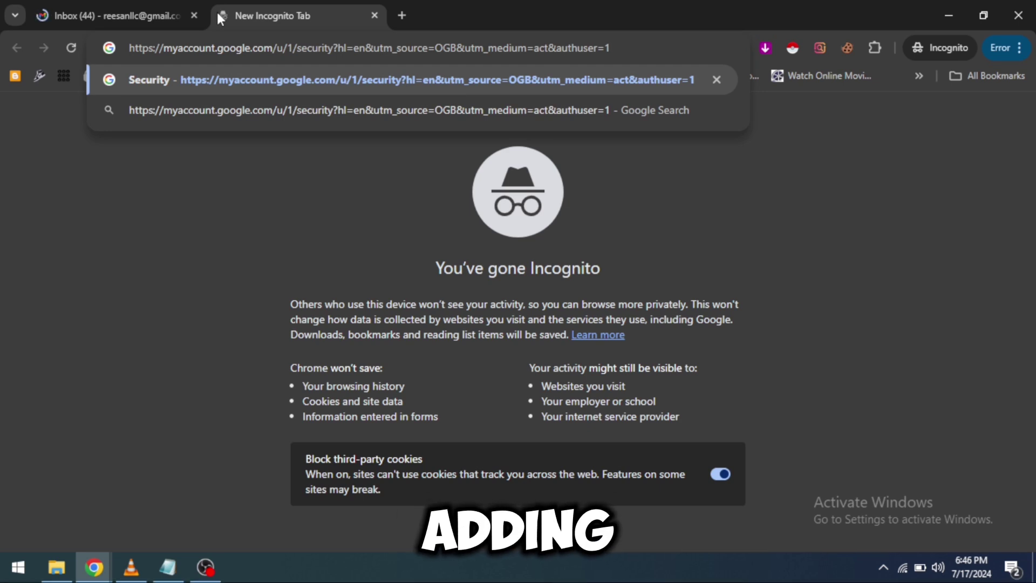
pyautogui.press('Return')
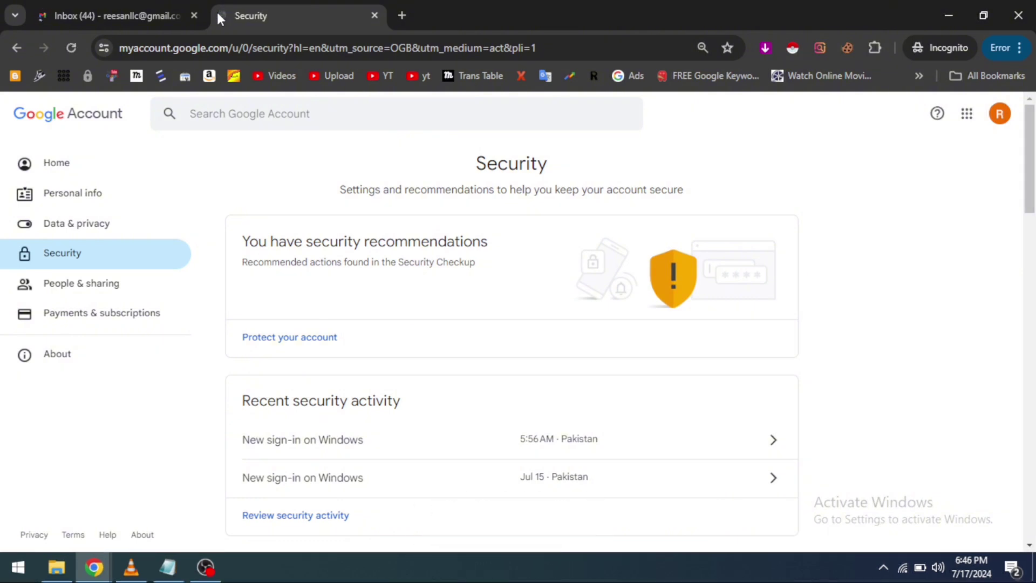
# Scroll to Your devices and open Manage all devices, showing 6 Windows sessions.
pyautogui.moveTo(1031, 200); pyautogui.dragTo(1034, 389)
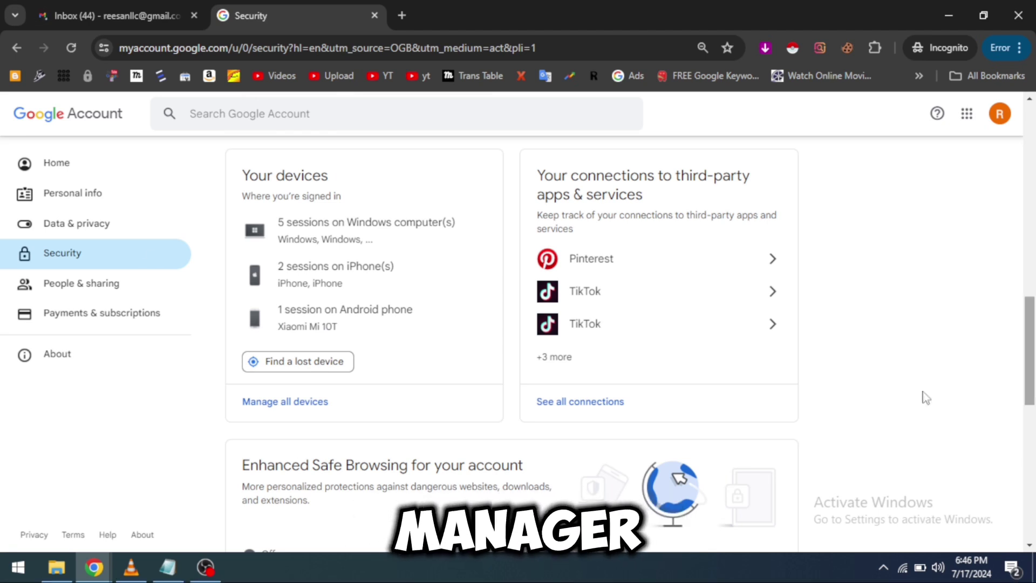
pyautogui.click(286, 402)
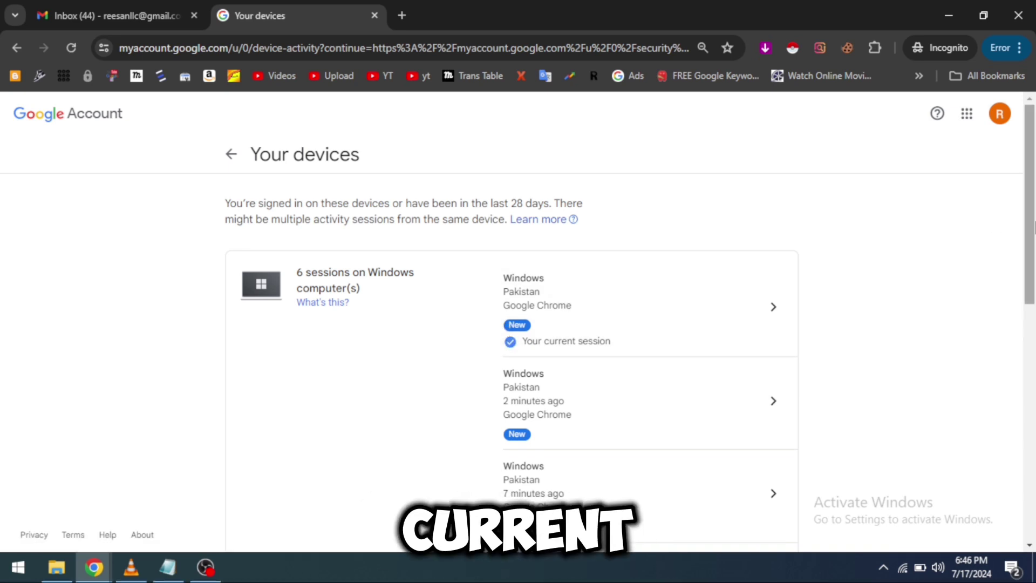
pyautogui.scroll(-1, 462, 348)
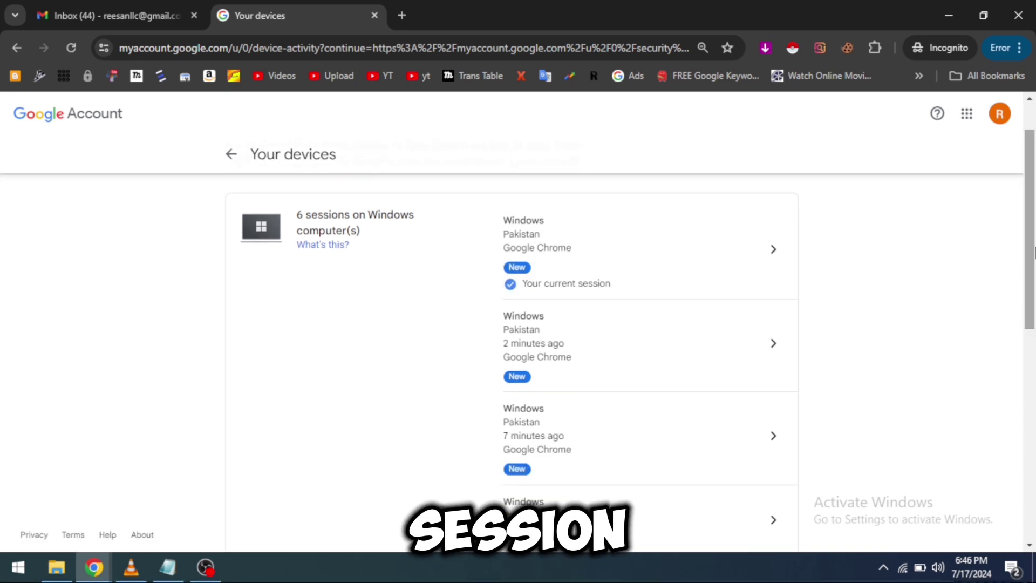
# Sign out the Windows session active 2 minutes ago, then check the 8-minutes-ago session.
pyautogui.click(533, 336)
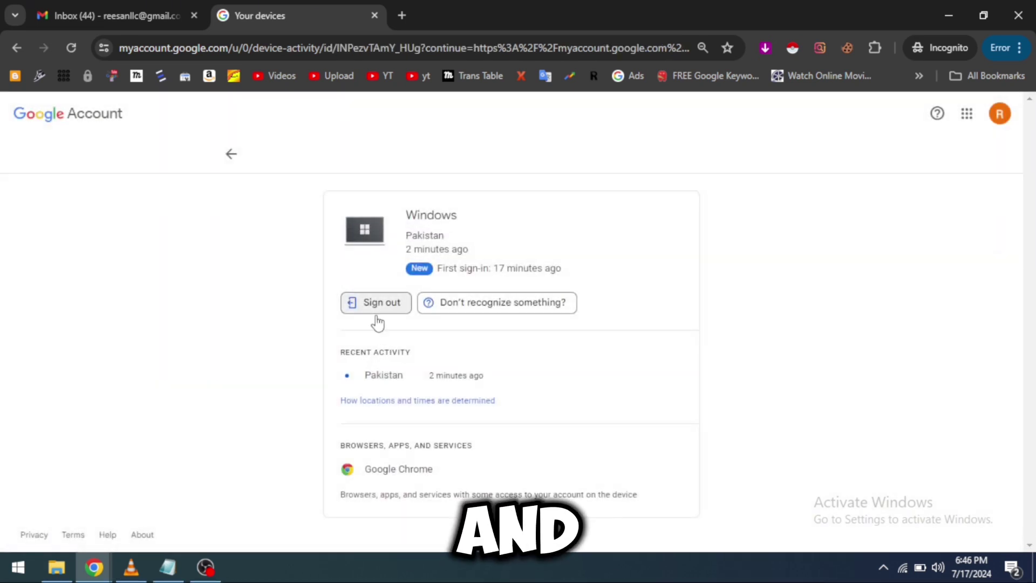
pyautogui.click(377, 307)
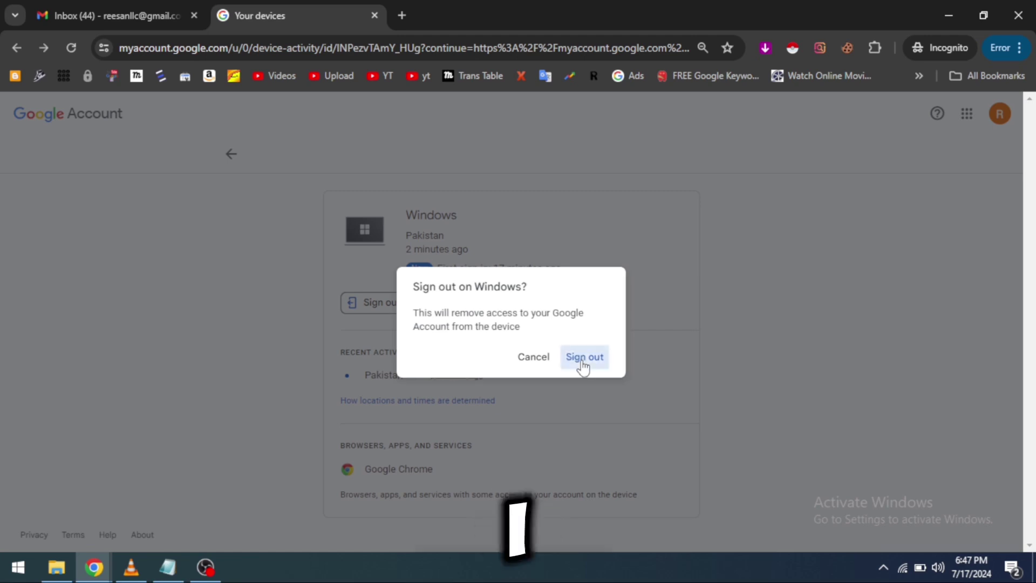
pyautogui.click(585, 356)
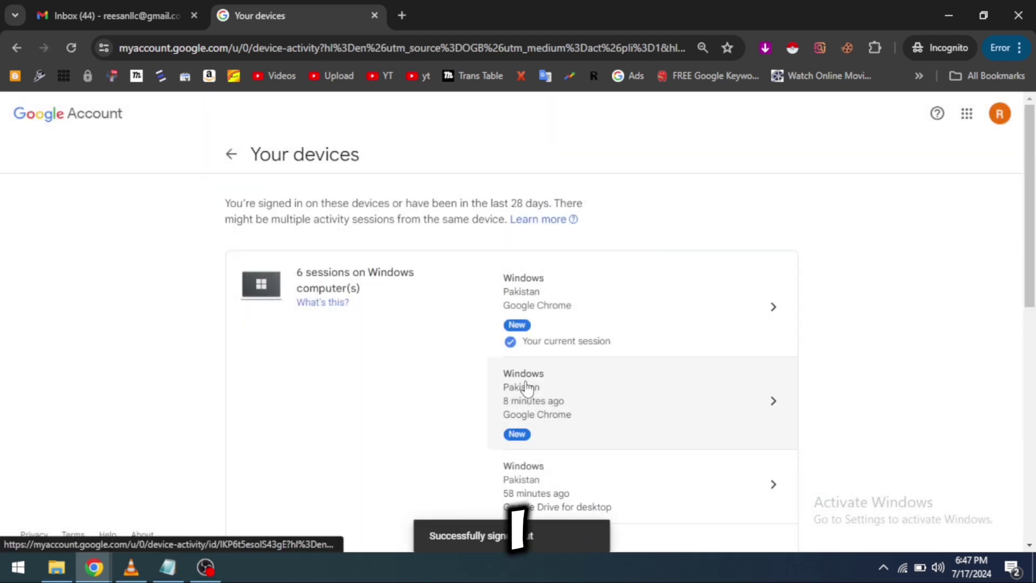
pyautogui.click(526, 387)
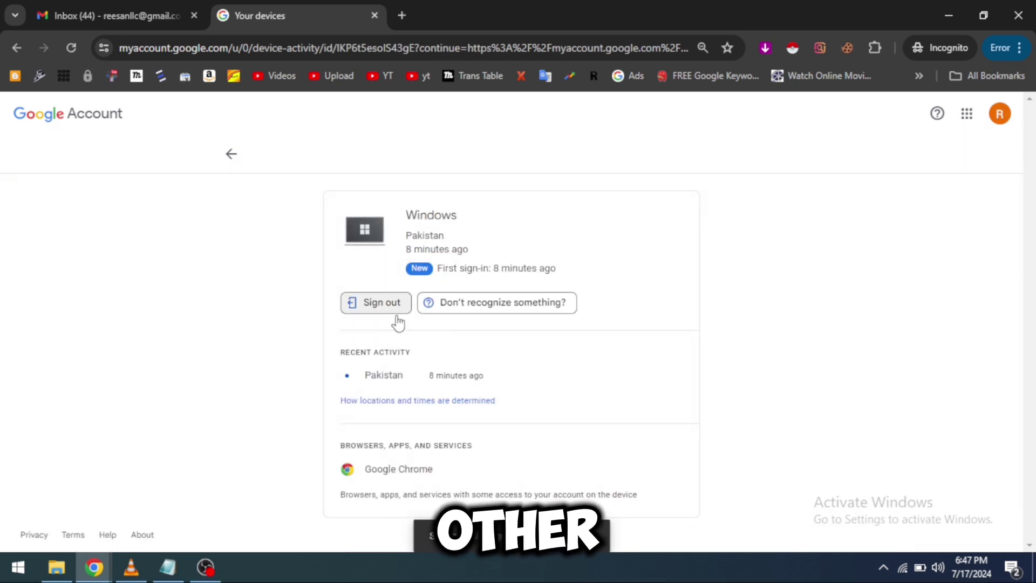
pyautogui.click(229, 157)
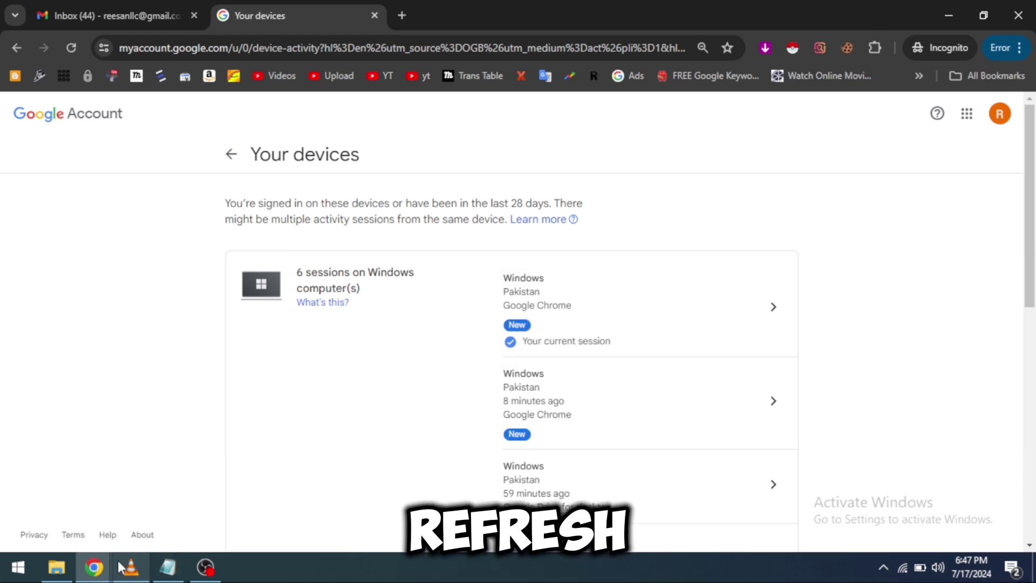
# In the original window, open Google Account Home and confirm the 'Verify it's you' prompt.
pyautogui.moveTo(94, 567)
pyautogui.click(95, 503)
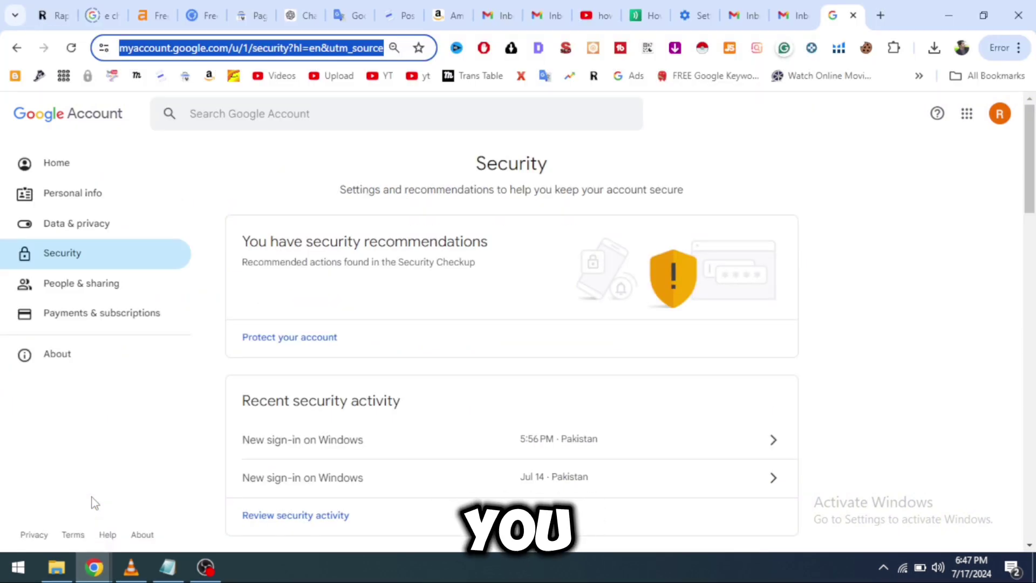
pyautogui.click(846, 173)
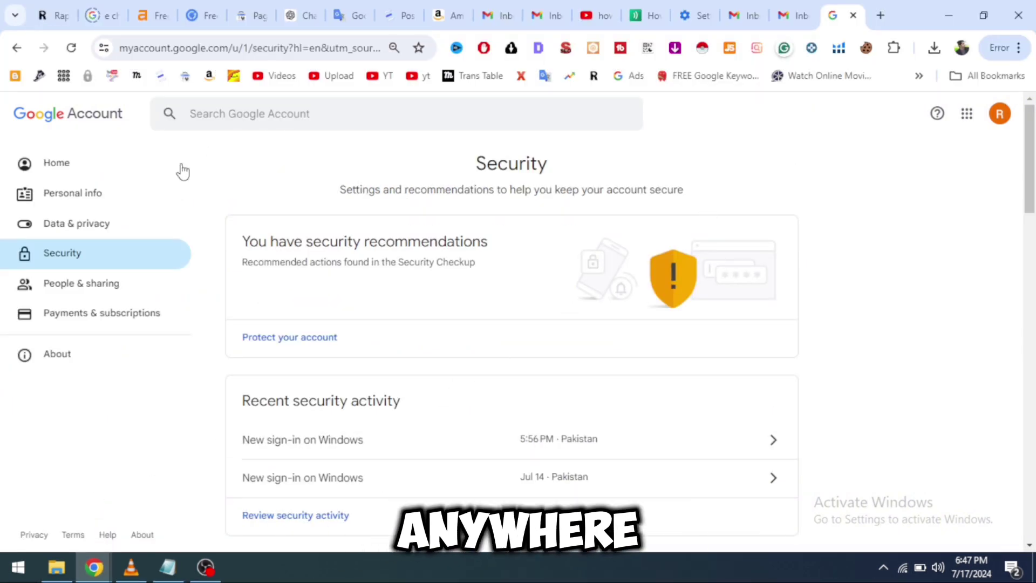
pyautogui.click(63, 167)
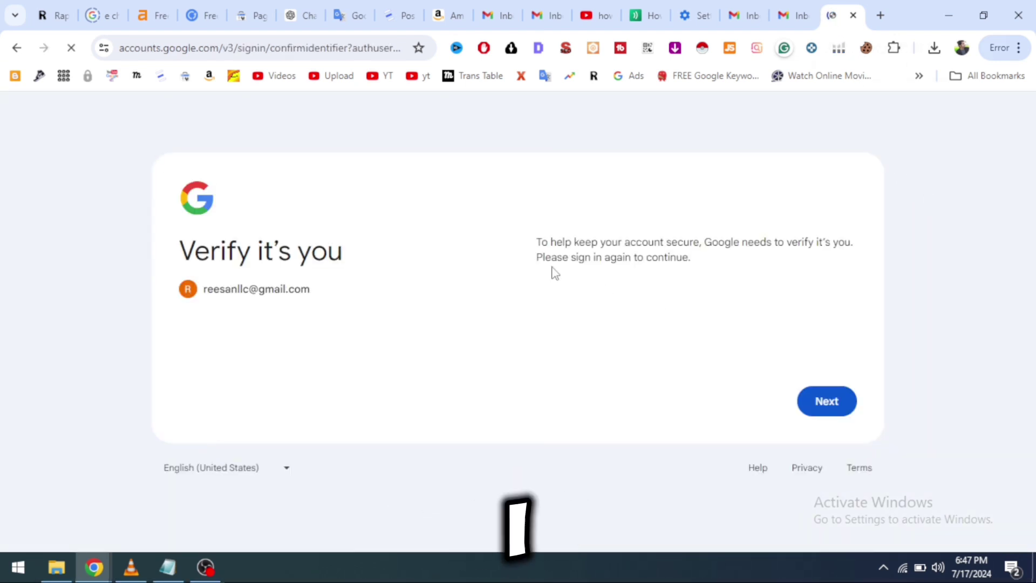
pyautogui.moveTo(637, 283); pyautogui.dragTo(729, 334)
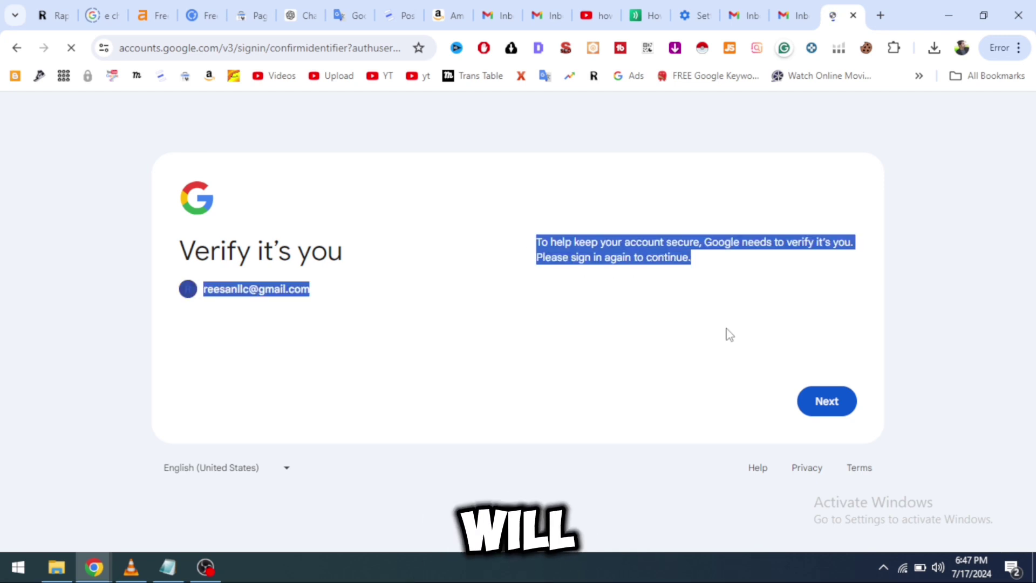
pyautogui.click(378, 308)
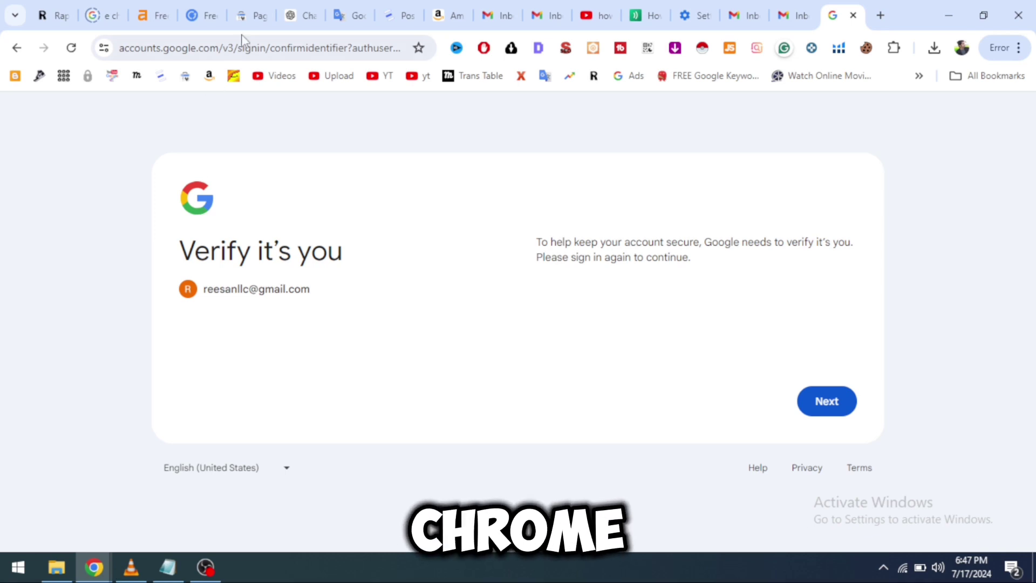
# Reload the original Gmail tab and confirm it also demands re-verification.
pyautogui.click(790, 9)
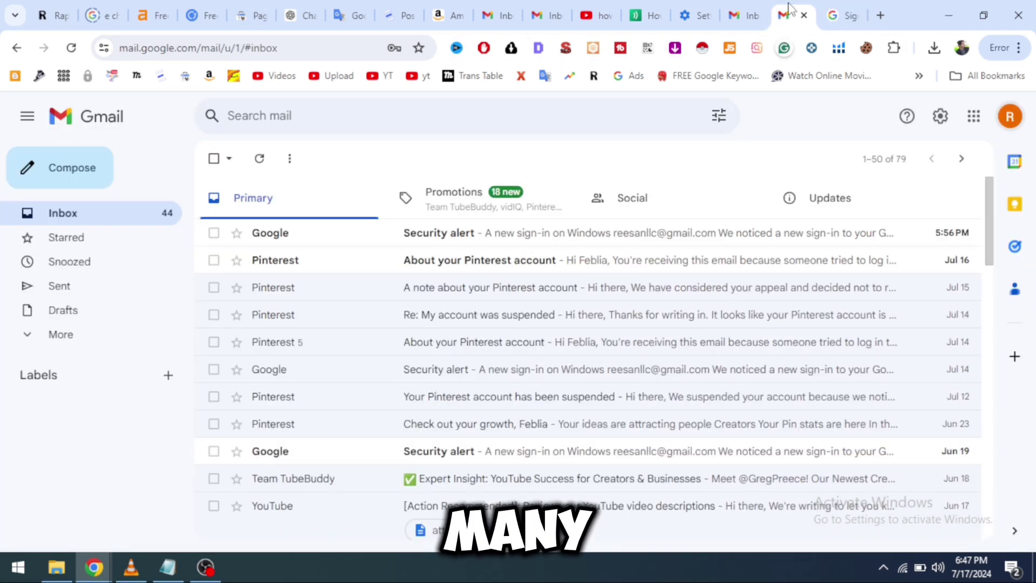
pyautogui.click(71, 48)
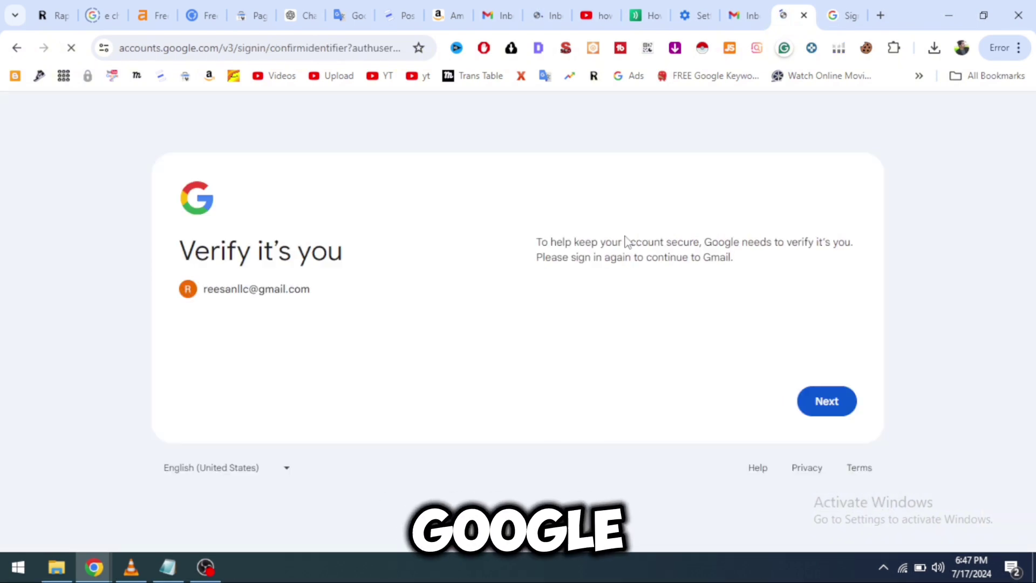
pyautogui.click(849, 5)
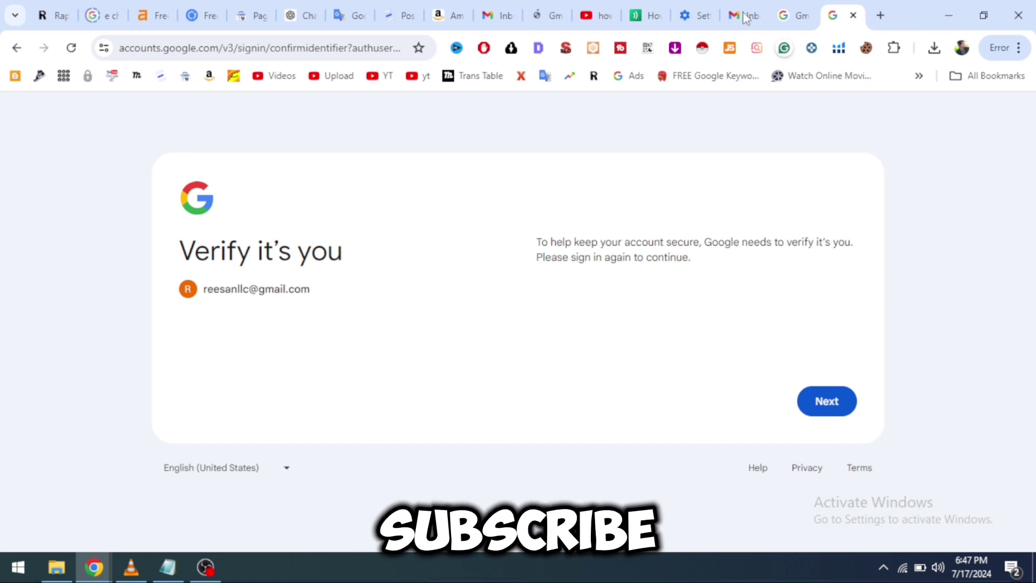